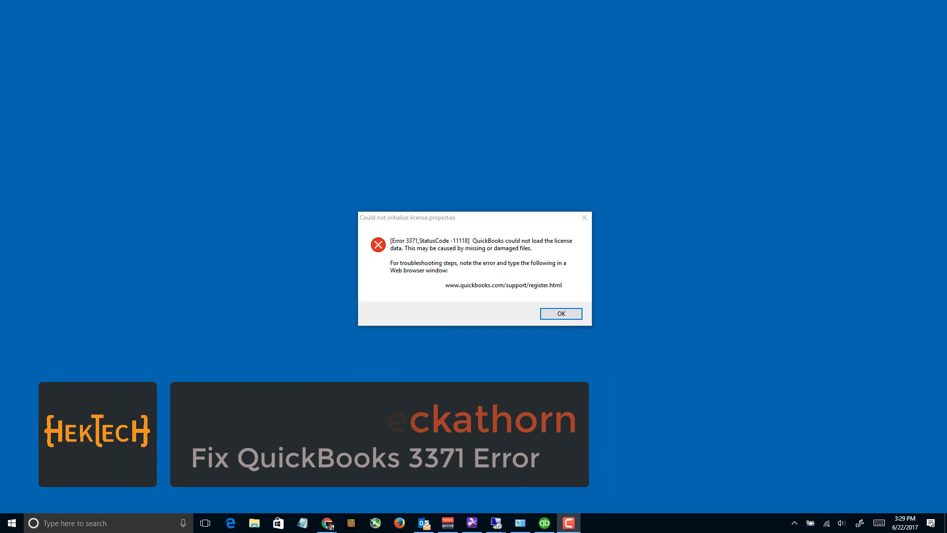
Move the Error 3371 license message aside, then dismiss it and each repeating fatal error until QuickBooks exits.
{"action": "mouse_move", "coordinate": [447, 218]}
{"action": "left_mouse_down"}
{"action": "mouse_move", "coordinate": [375, 198]}
{"action": "mouse_move", "coordinate": [407, 189]}
{"action": "mouse_move", "coordinate": [455, 206]}
{"action": "left_mouse_up"}
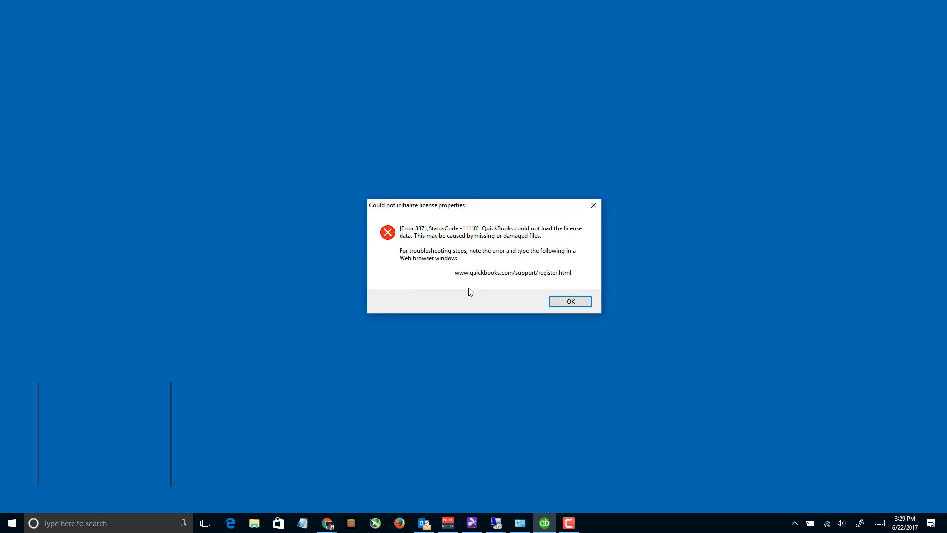
{"action": "left_click", "coordinate": [572, 302]}
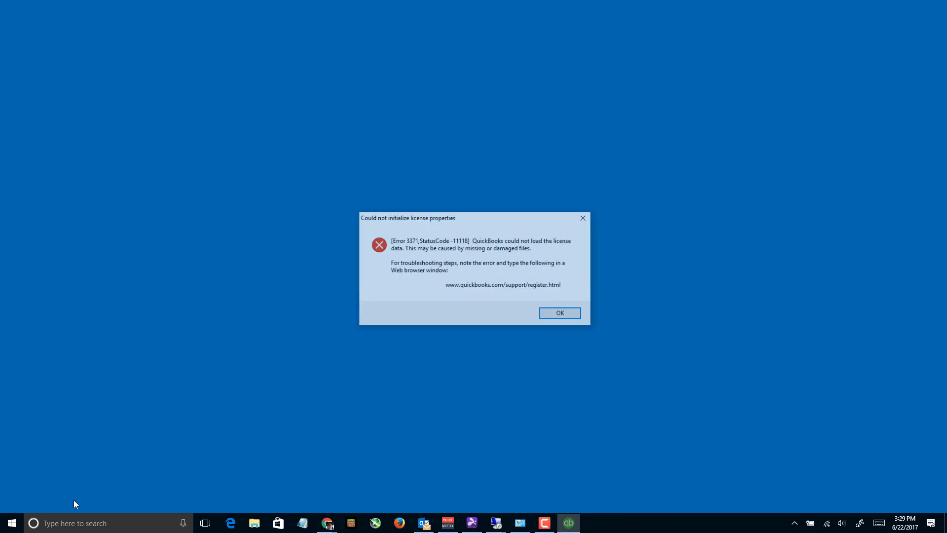
{"action": "left_click", "coordinate": [554, 314]}
{"action": "left_click", "coordinate": [555, 306]}
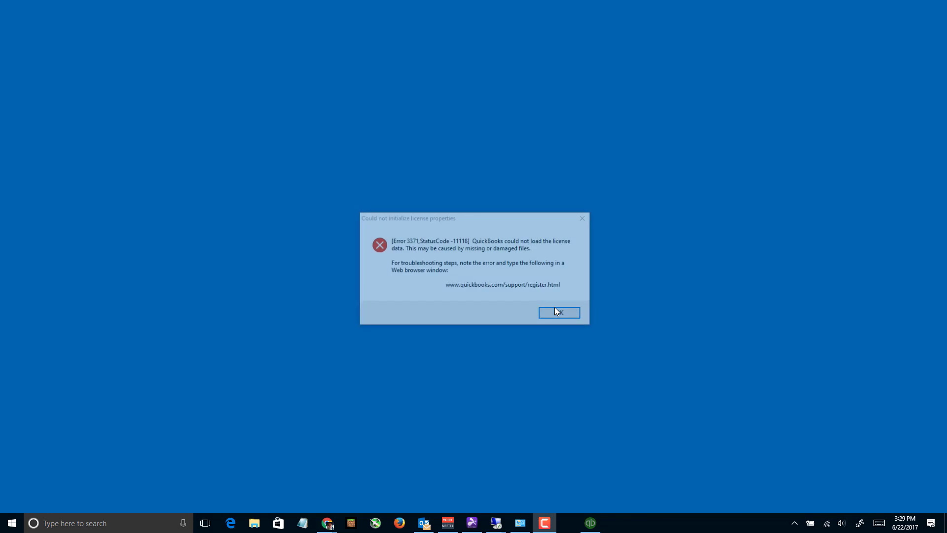
{"action": "left_click", "coordinate": [555, 313]}
{"action": "left_click", "coordinate": [555, 307]}
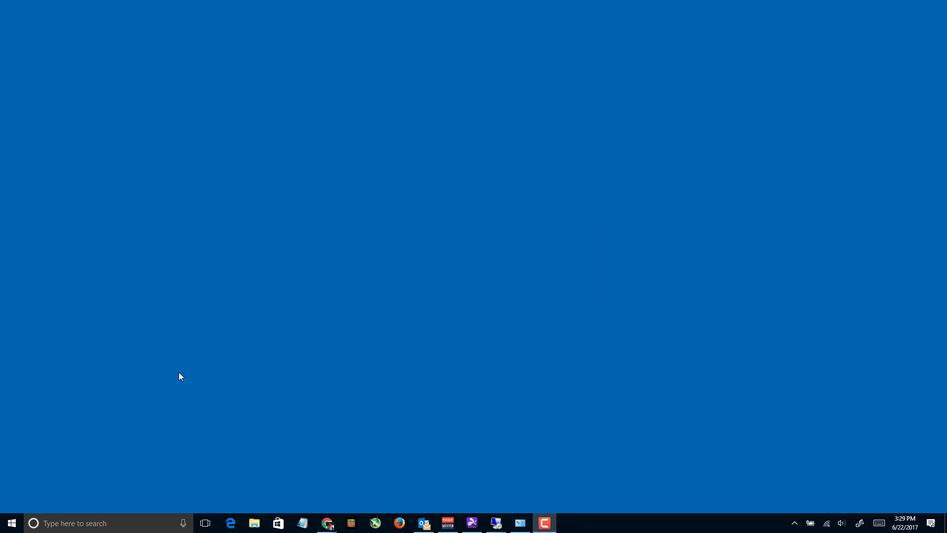
Run Check for updates under Update & security in Windows Settings.
{"action": "left_click", "coordinate": [14, 527]}
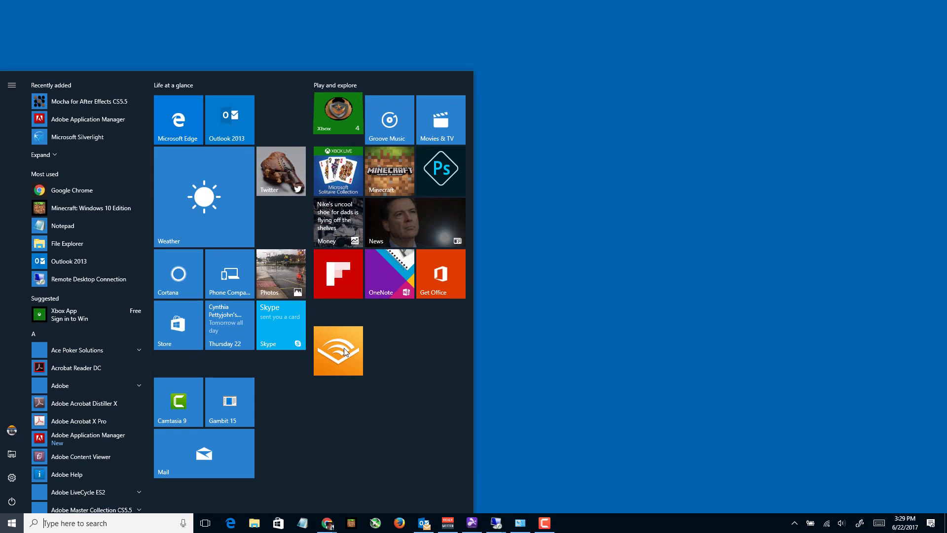
{"action": "left_click", "coordinate": [12, 477]}
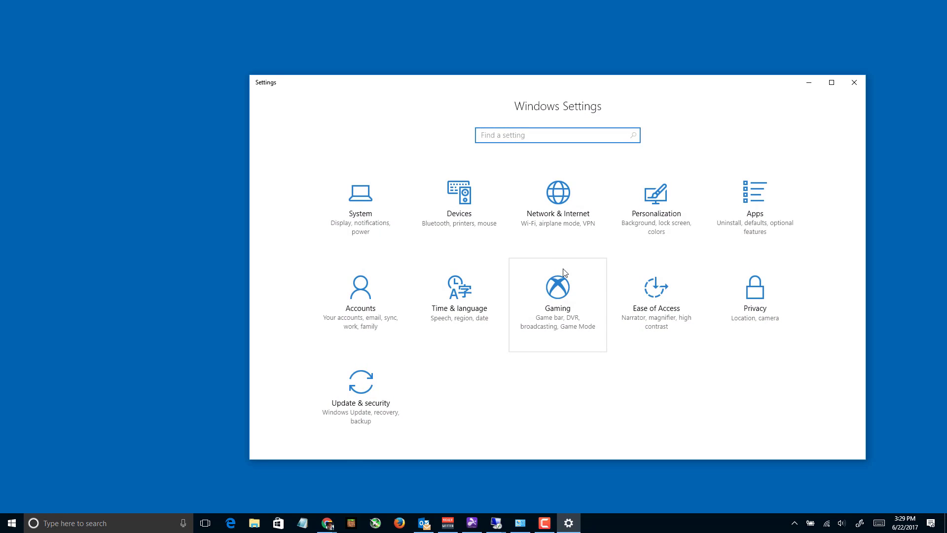
{"action": "left_click", "coordinate": [353, 397]}
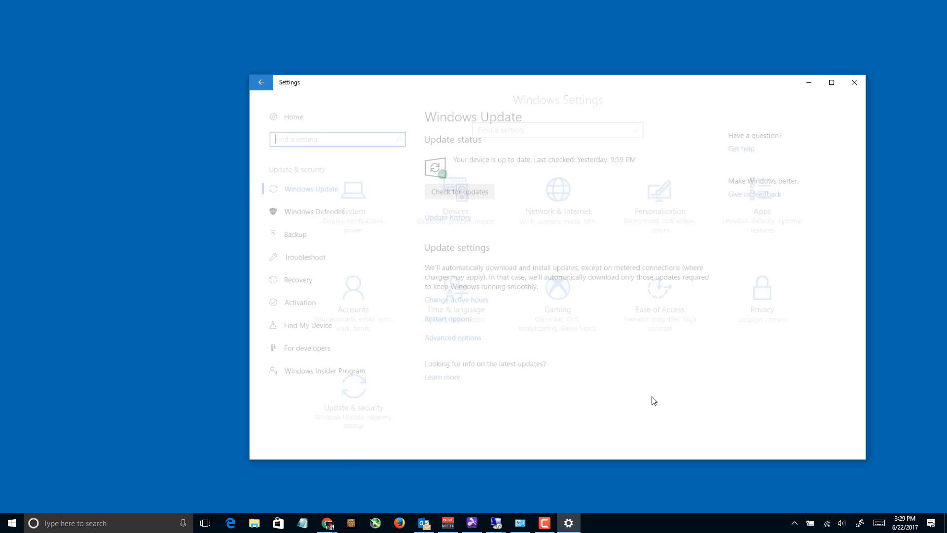
{"action": "left_click", "coordinate": [476, 183]}
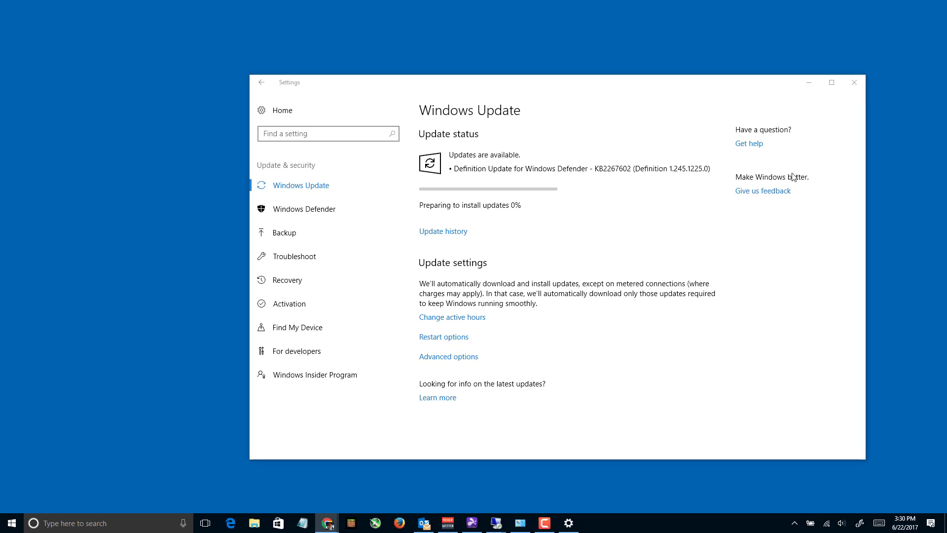
Close Settings once the device is up to date and relaunch QuickBooks from its desktop shortcut.
{"action": "left_click", "coordinate": [895, 62]}
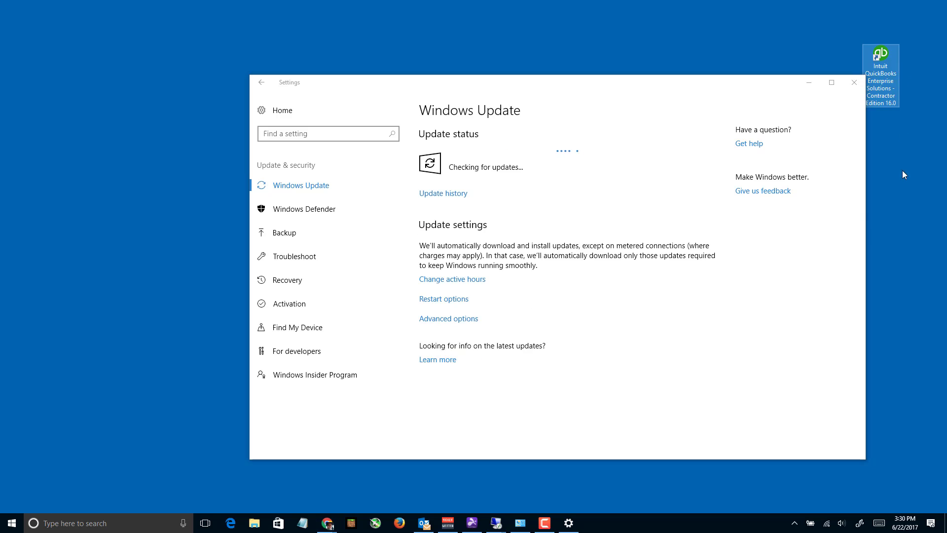
{"action": "left_click", "coordinate": [327, 523]}
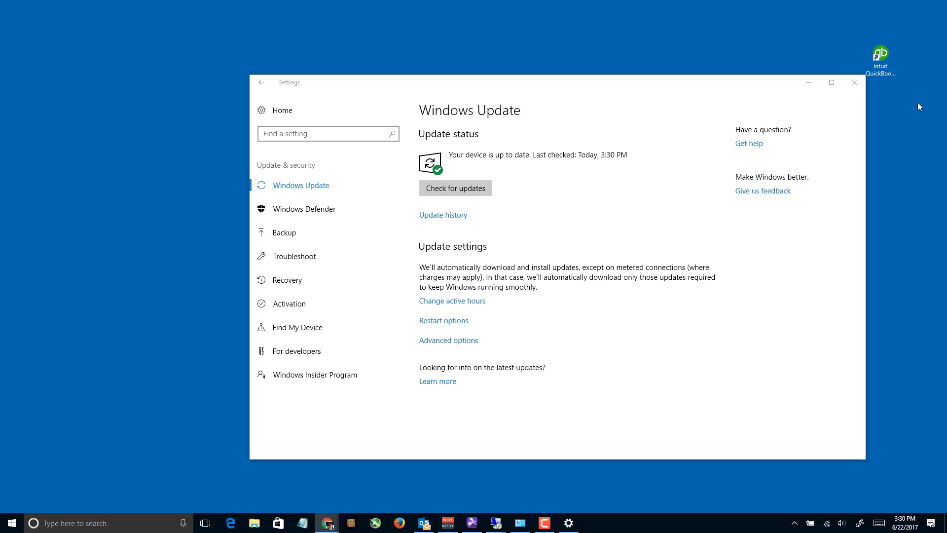
{"action": "left_click", "coordinate": [855, 82]}
{"action": "left_click", "coordinate": [880, 55]}
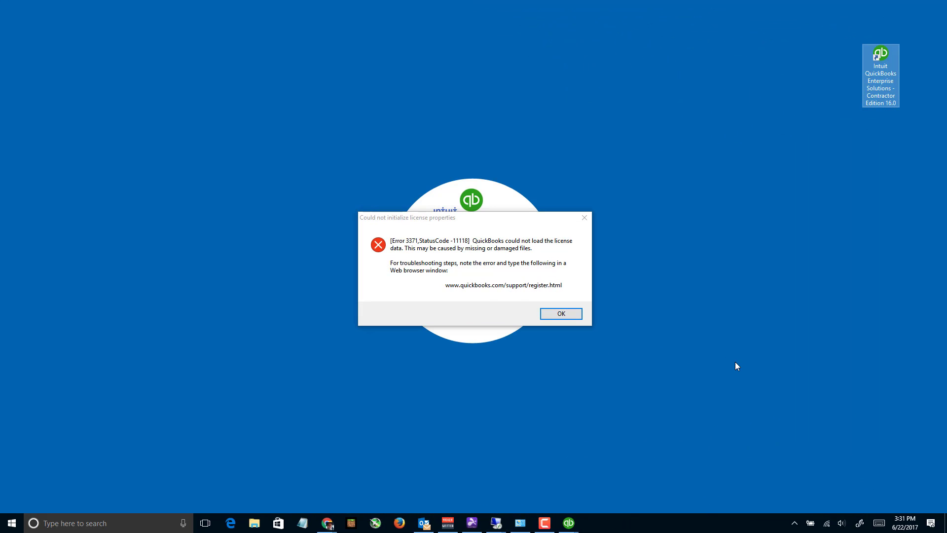
Dismiss the returning Error 3371 license message and the QuickBooks Fatal Error dialog.
{"action": "left_click", "coordinate": [575, 313]}
{"action": "left_click", "coordinate": [570, 314]}
{"action": "left_click", "coordinate": [570, 308]}
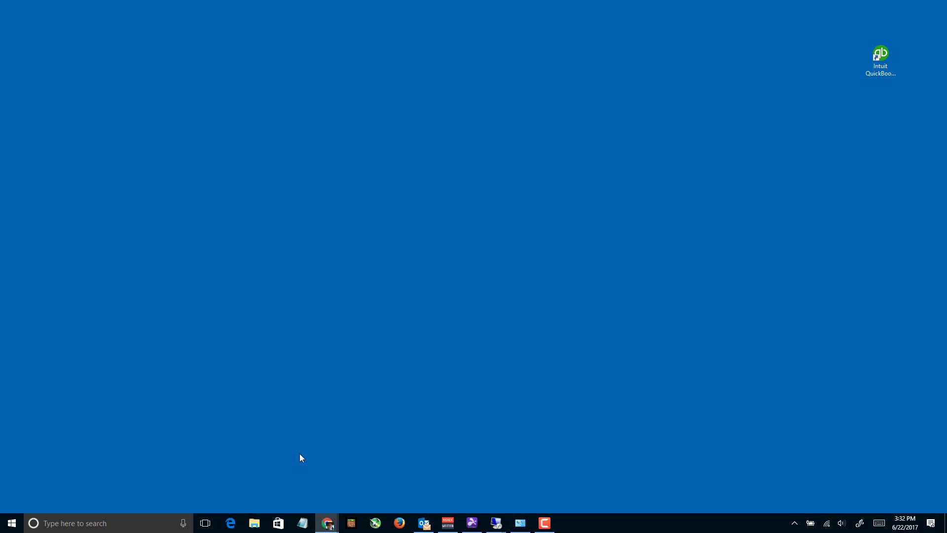
Open Local Disk (C:) in File Explorer and go to C:\ProgramData through the address bar.
{"action": "left_click", "coordinate": [253, 521]}
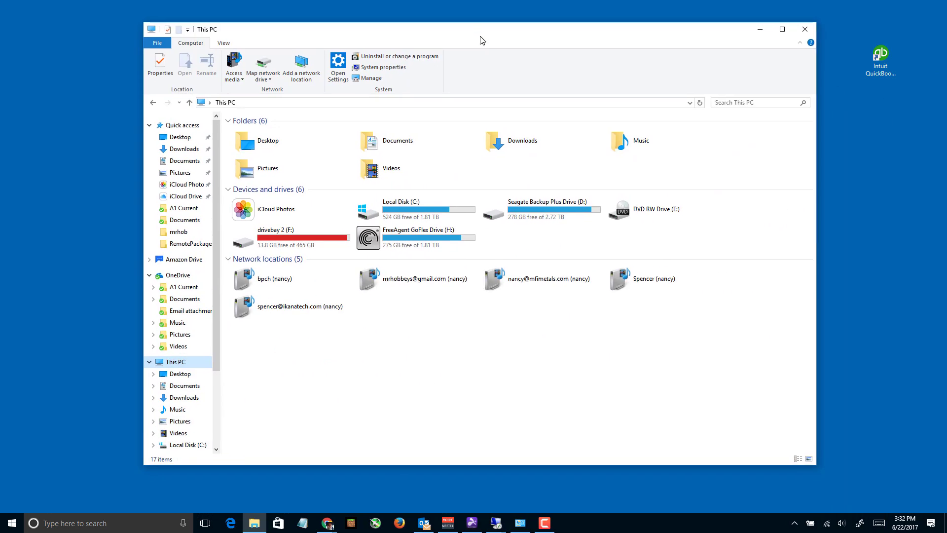
{"action": "left_click_drag", "start_coordinate": [482, 38], "coordinate": [445, 42]}
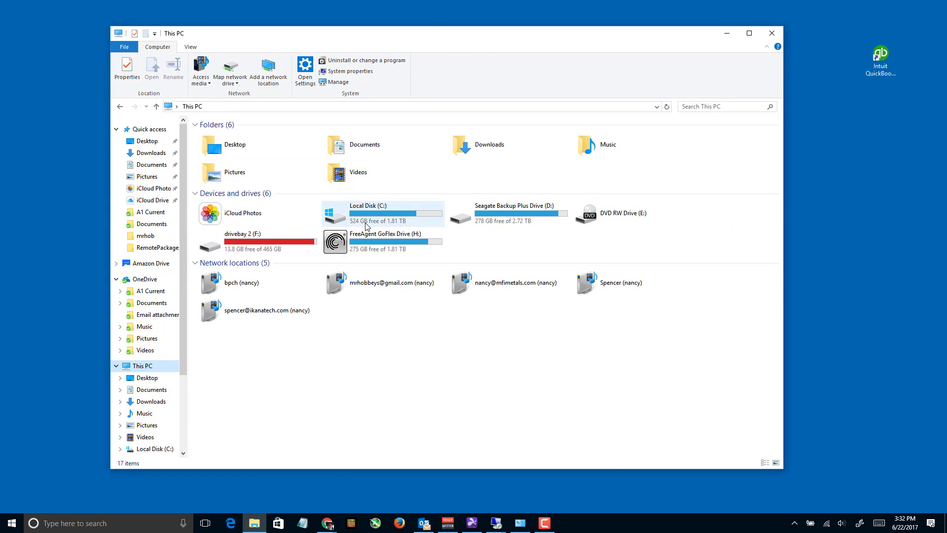
{"action": "double_click", "coordinate": [363, 221]}
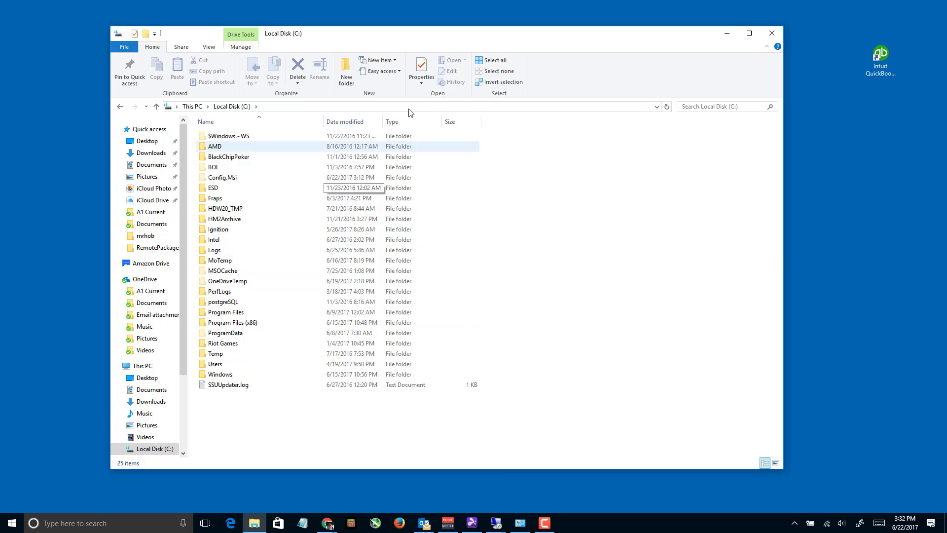
{"action": "left_click", "coordinate": [330, 106]}
{"action": "left_click", "coordinate": [330, 106]}
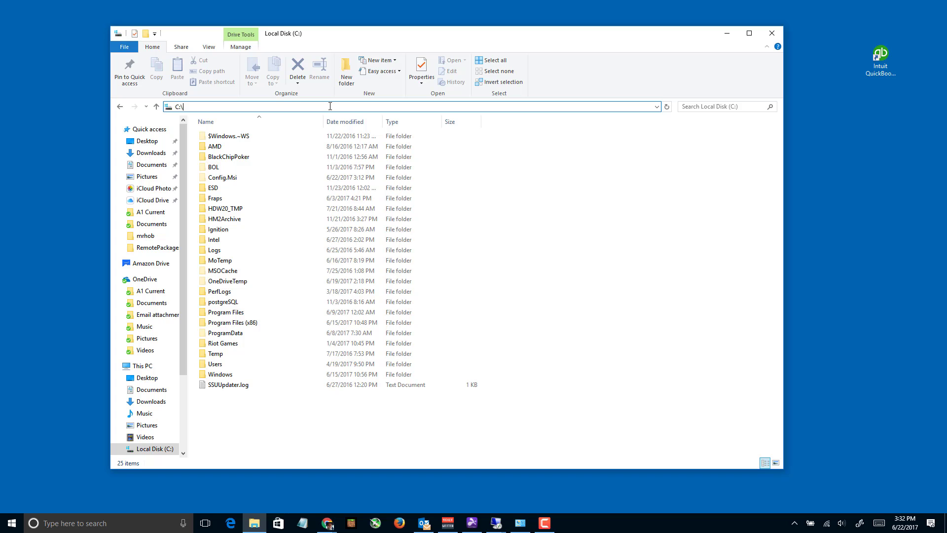
{"action": "type", "text": "ProgramData"}
{"action": "key", "text": "Return"}
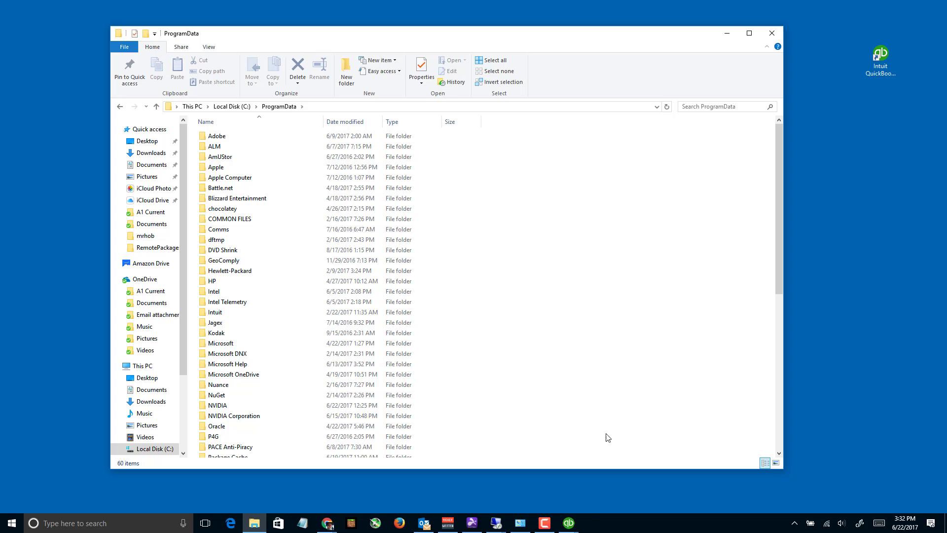
Dismiss the leftover QuickBooks license and fatal error dialogs from the taskbar preview.
{"action": "left_click", "coordinate": [578, 522]}
{"action": "left_click", "coordinate": [600, 476]}
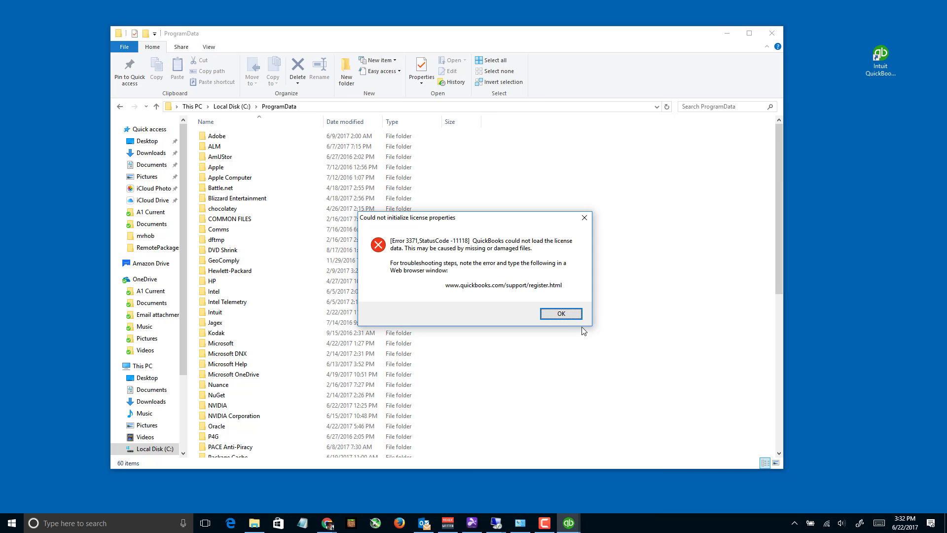
{"action": "left_click", "coordinate": [561, 314]}
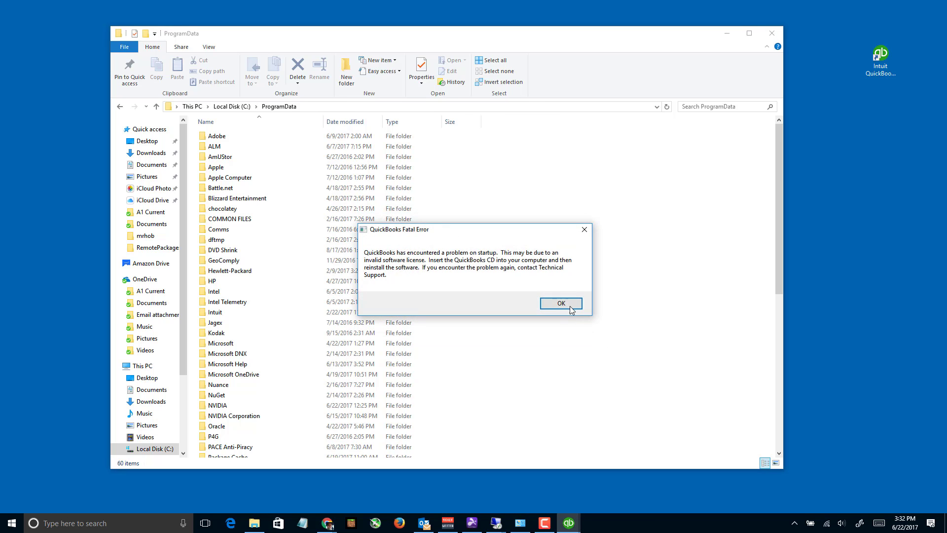
{"action": "left_click", "coordinate": [571, 306]}
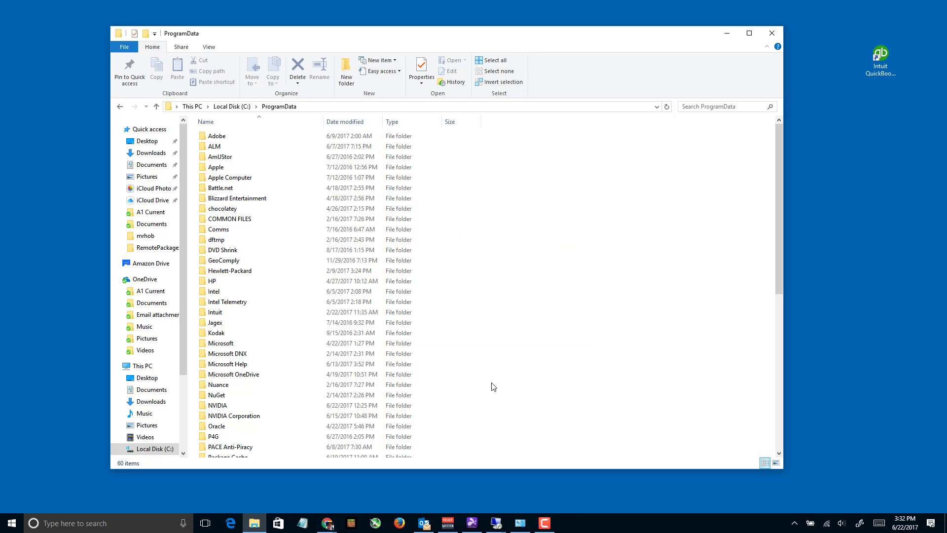
Open Intuit\Entitlement Client\v8, select EntitlementDataStore.ecml, and launch Task Manager.
{"action": "scroll", "coordinate": [494, 387], "scroll_direction": "down", "scroll_amount": 1}
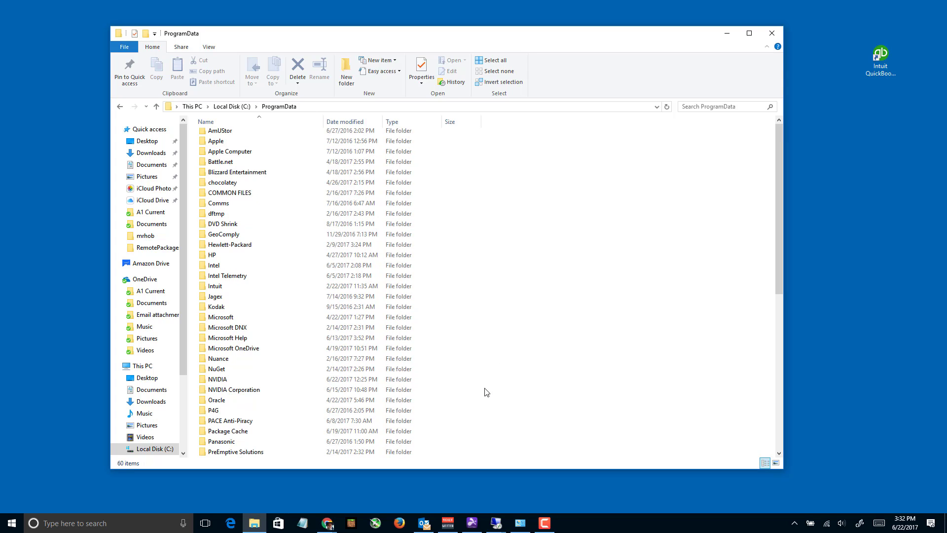
{"action": "double_click", "coordinate": [237, 287]}
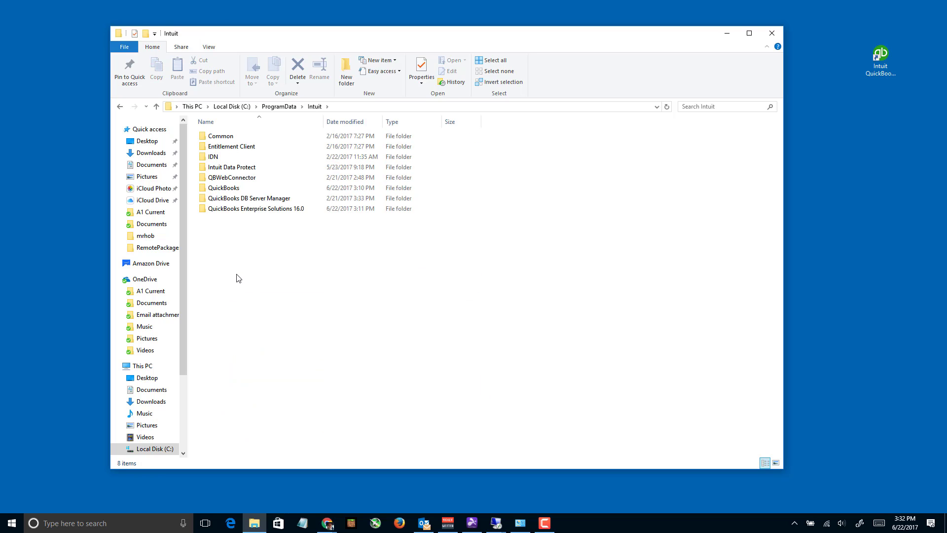
{"action": "double_click", "coordinate": [247, 147]}
{"action": "left_click", "coordinate": [220, 141]}
{"action": "double_click", "coordinate": [220, 143]}
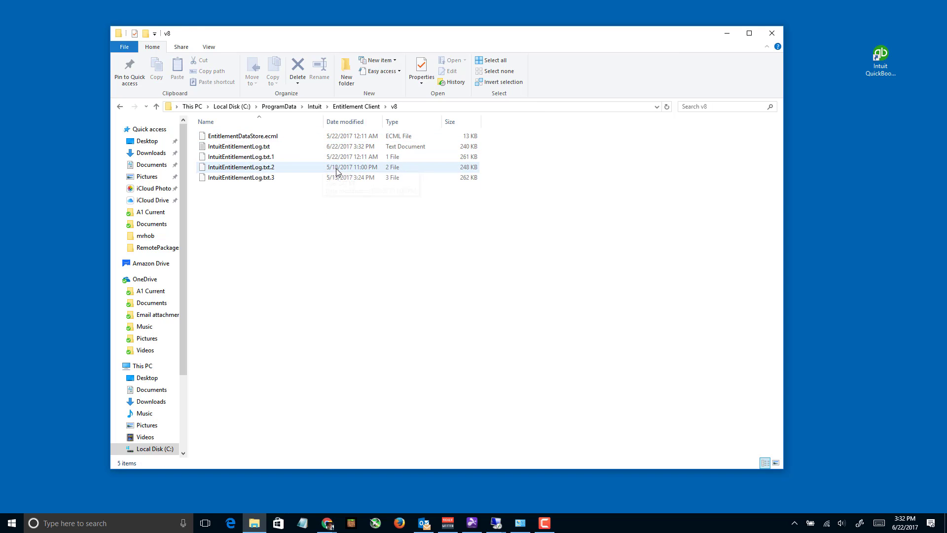
{"action": "left_click_drag", "start_coordinate": [290, 141], "coordinate": [254, 144]}
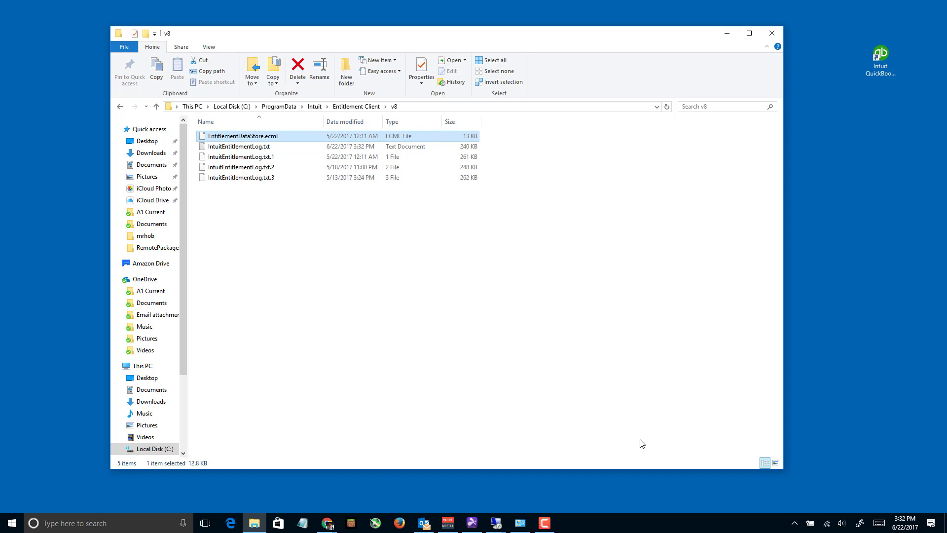
{"action": "right_click", "coordinate": [669, 523]}
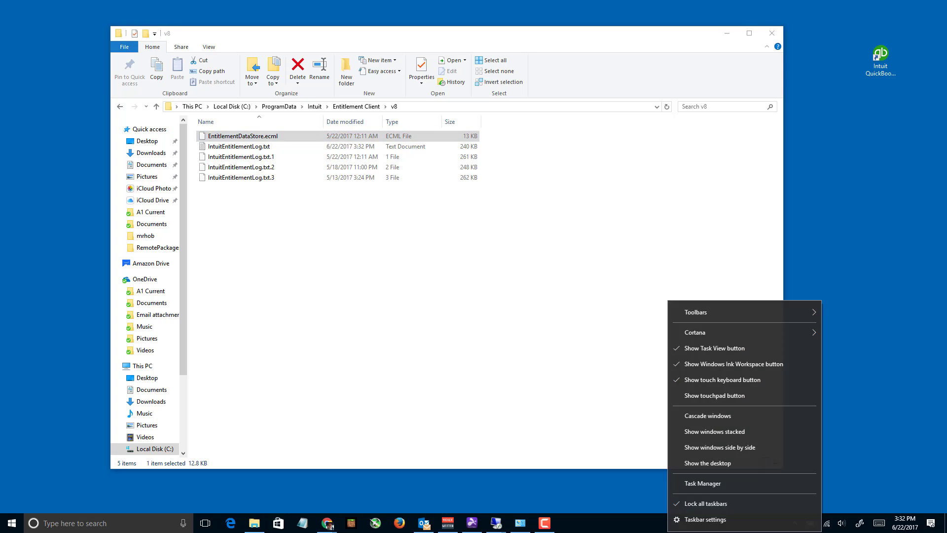
{"action": "left_click", "coordinate": [695, 485]}
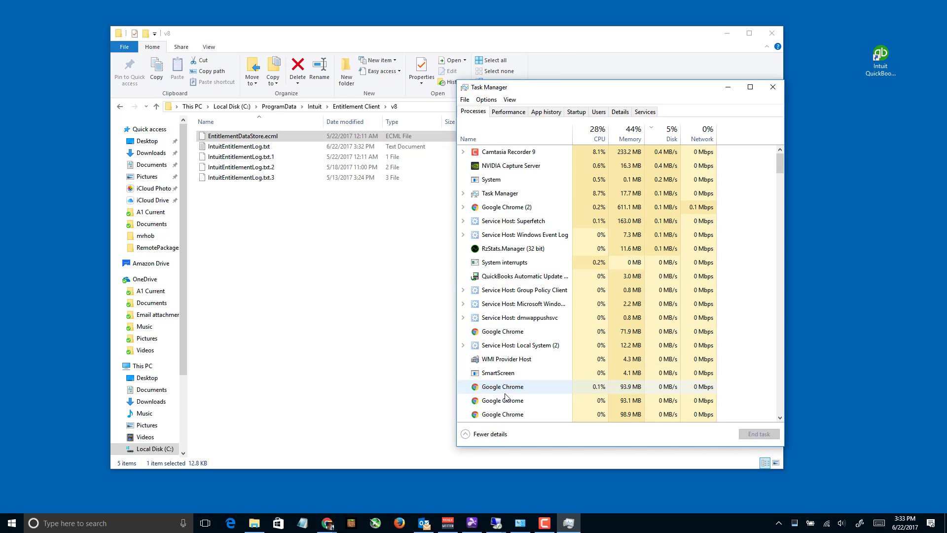
Bring Task Manager's Processes list to the front beside the v8 folder.
{"action": "right_click", "coordinate": [626, 526]}
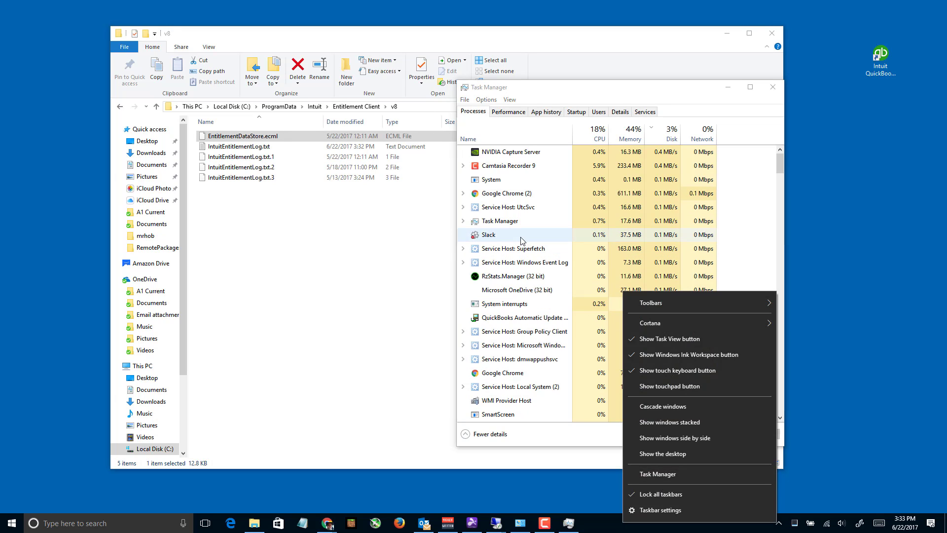
{"action": "left_click", "coordinate": [541, 265]}
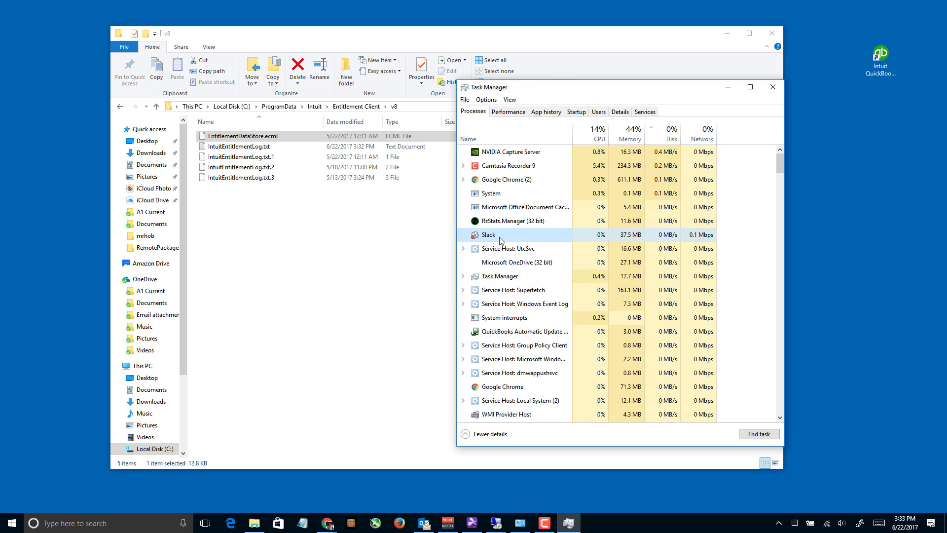
Sort processes by Name and end the QBIDPService (32 bit) task.
{"action": "scroll", "coordinate": [517, 277], "scroll_direction": "down", "scroll_amount": 1}
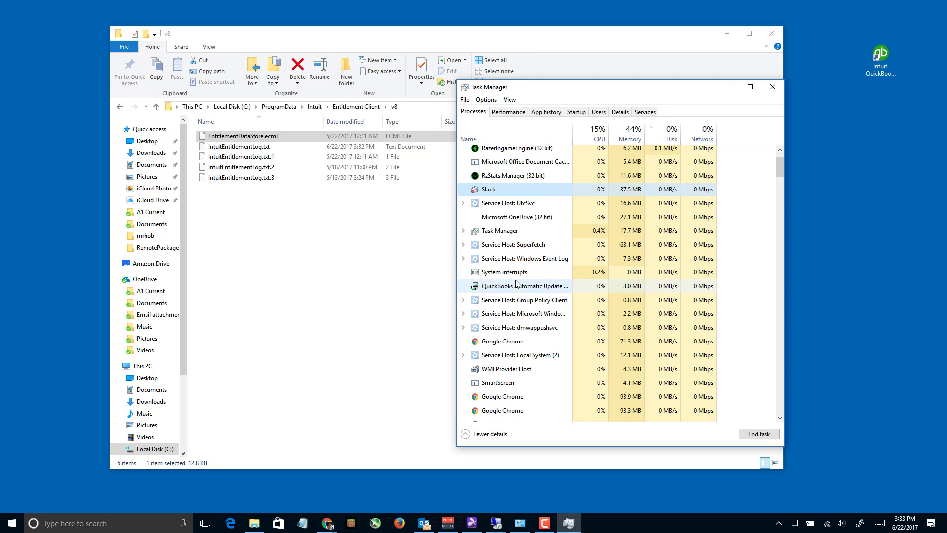
{"action": "left_click", "coordinate": [502, 140]}
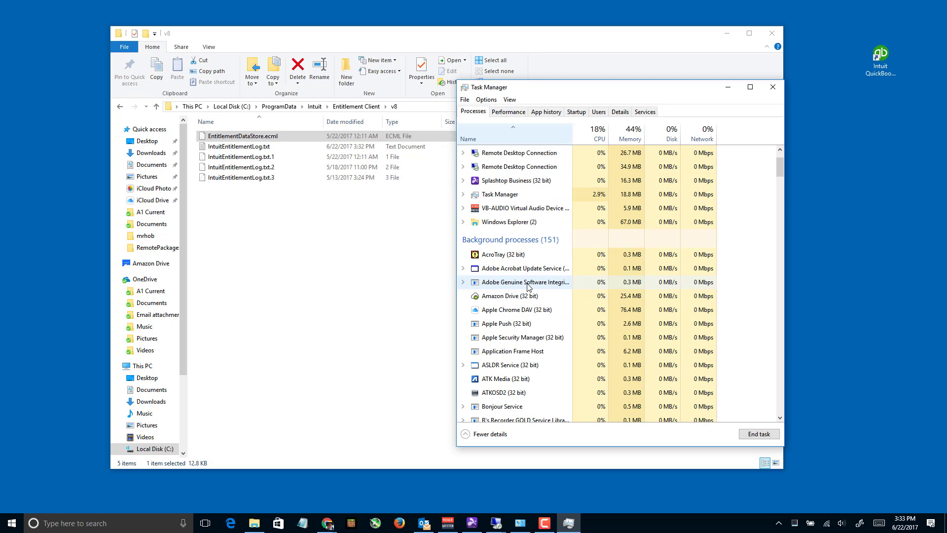
{"action": "scroll", "coordinate": [527, 286], "scroll_direction": "up", "scroll_amount": 1}
{"action": "scroll", "coordinate": [527, 288], "scroll_direction": "down", "scroll_amount": 6}
{"action": "scroll", "coordinate": [526, 290], "scroll_direction": "down", "scroll_amount": 2}
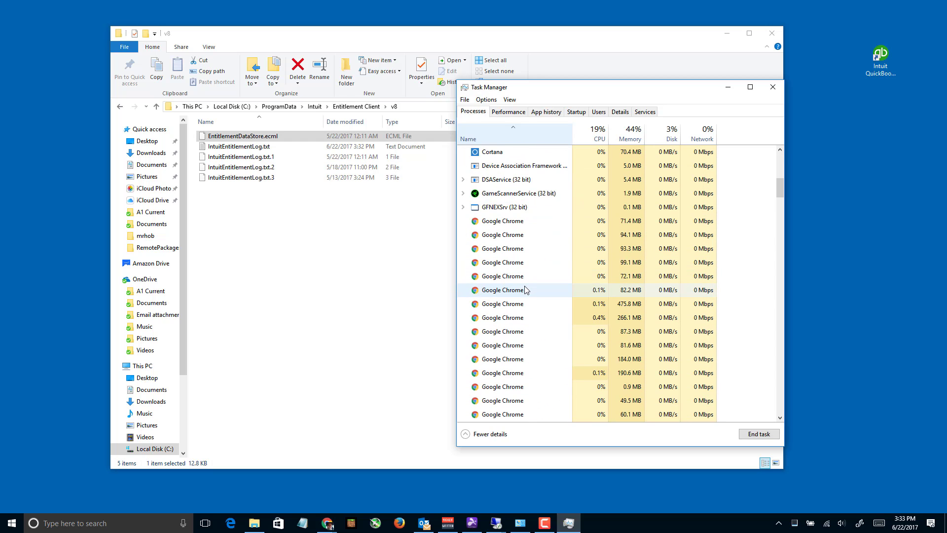
{"action": "scroll", "coordinate": [526, 291], "scroll_direction": "down", "scroll_amount": 5}
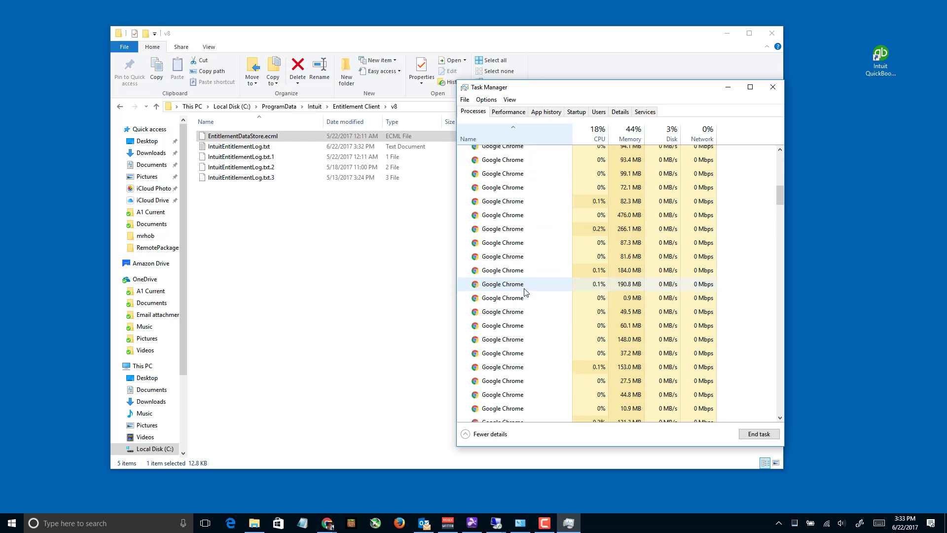
{"action": "scroll", "coordinate": [526, 292], "scroll_direction": "down", "scroll_amount": 10}
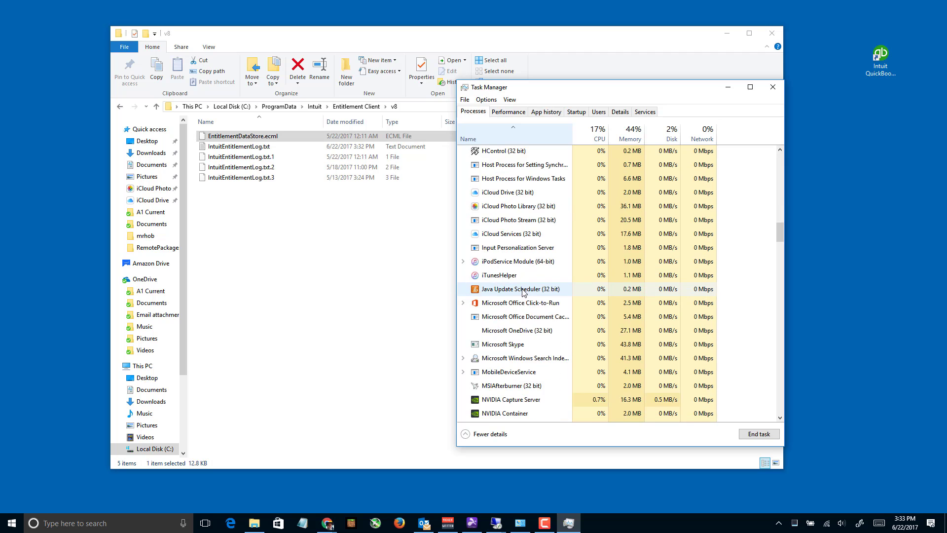
{"action": "scroll", "coordinate": [524, 292], "scroll_direction": "down", "scroll_amount": 4}
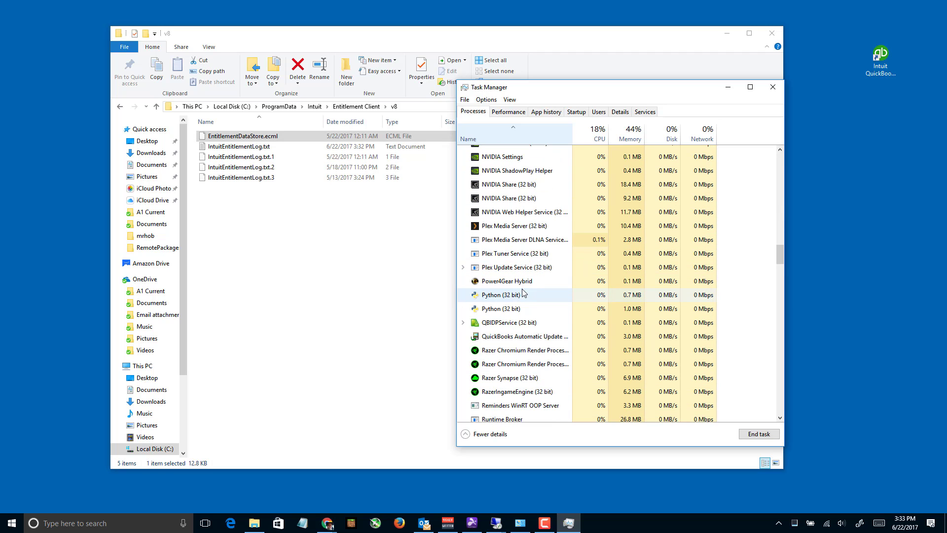
{"action": "left_click", "coordinate": [507, 329]}
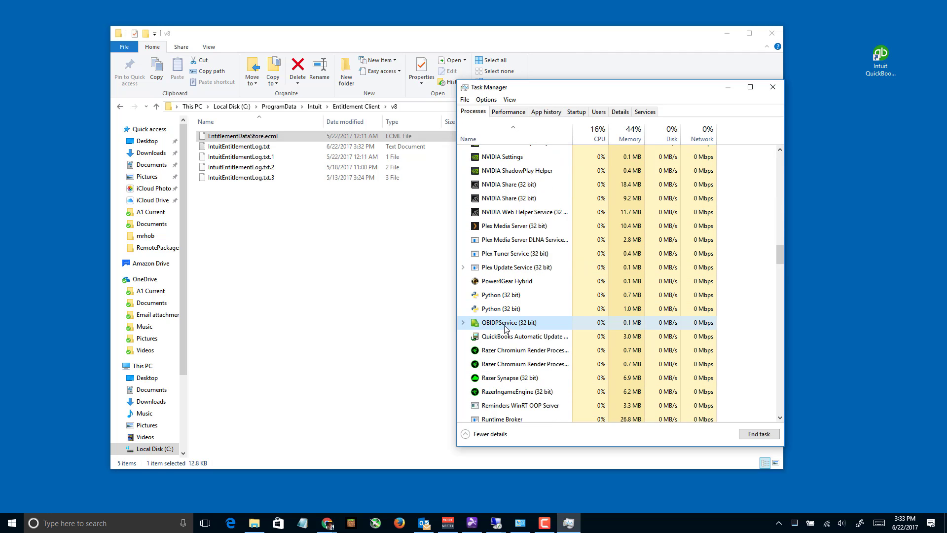
{"action": "scroll", "coordinate": [513, 329], "scroll_direction": "down", "scroll_amount": 3}
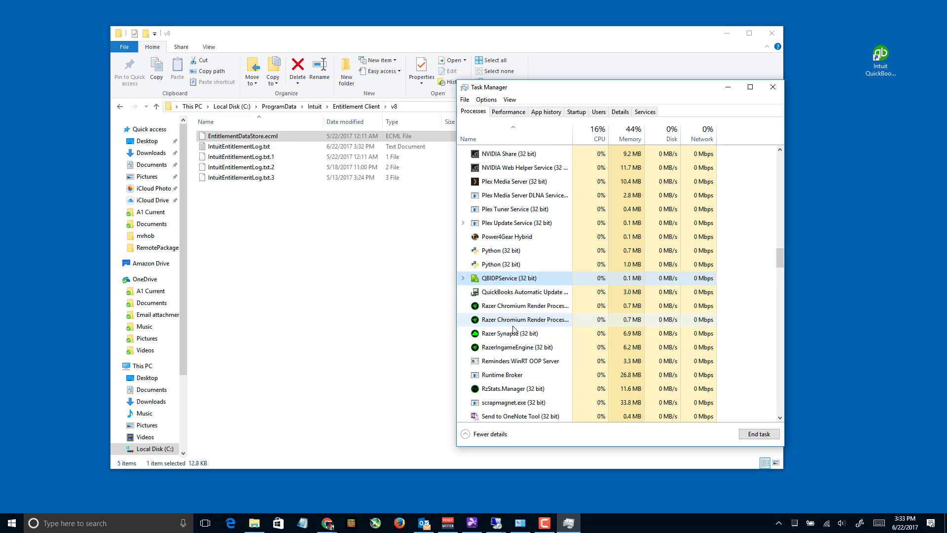
{"action": "scroll", "coordinate": [514, 330], "scroll_direction": "down", "scroll_amount": 6}
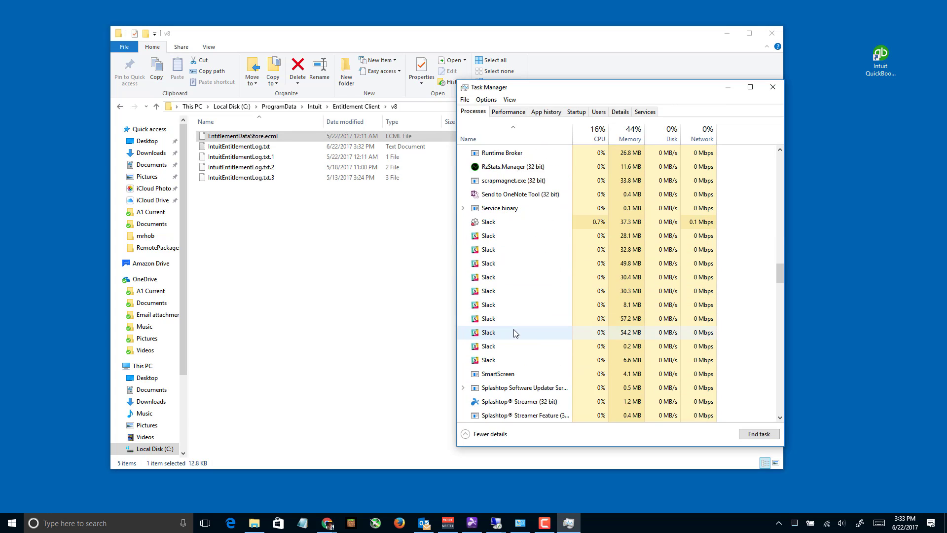
{"action": "scroll", "coordinate": [513, 330], "scroll_direction": "up", "scroll_amount": 5}
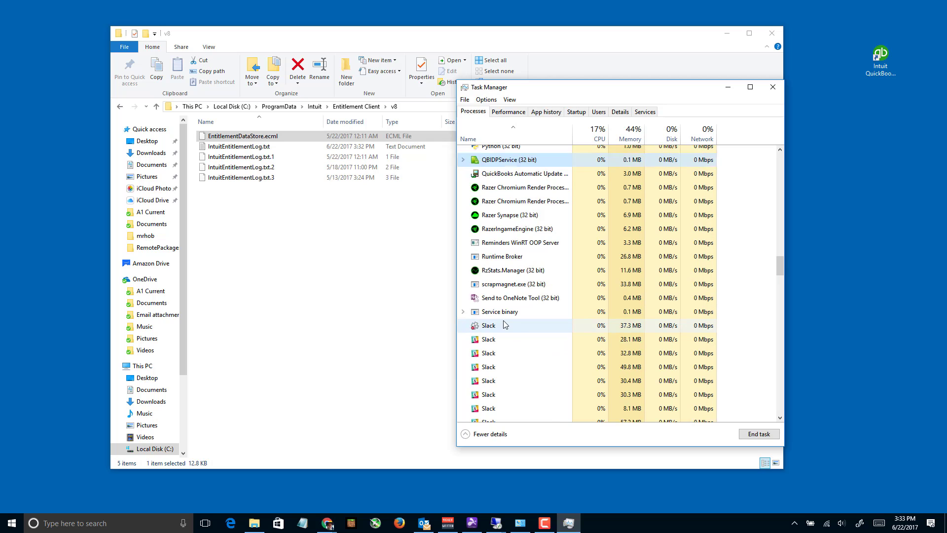
{"action": "right_click", "coordinate": [491, 181]}
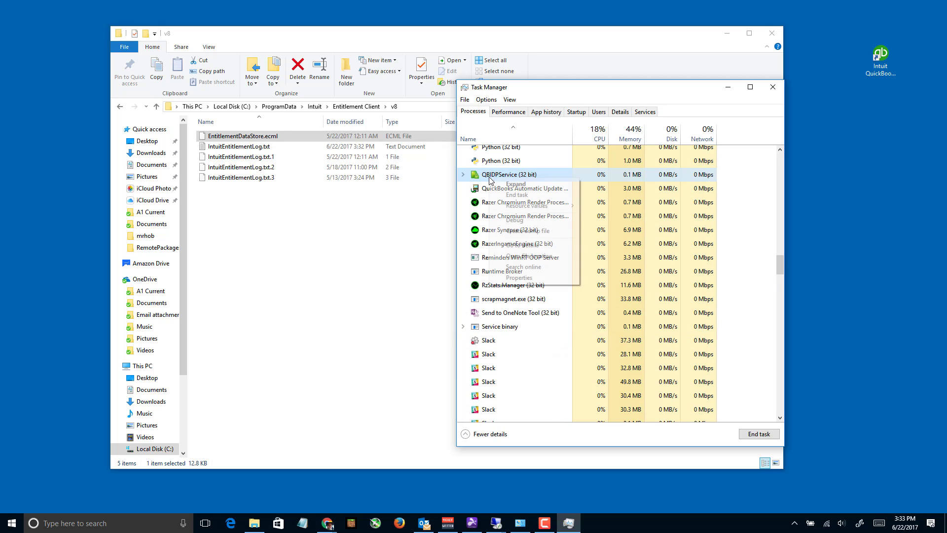
{"action": "left_click", "coordinate": [522, 196]}
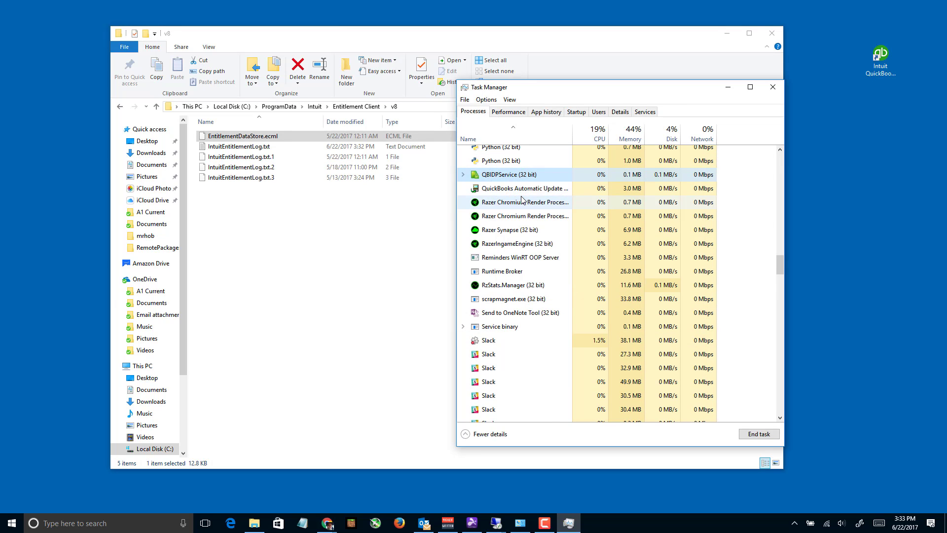
End the QuickBooks Automatic Update task and close Task Manager.
{"action": "scroll", "coordinate": [567, 249], "scroll_direction": "up", "scroll_amount": 1}
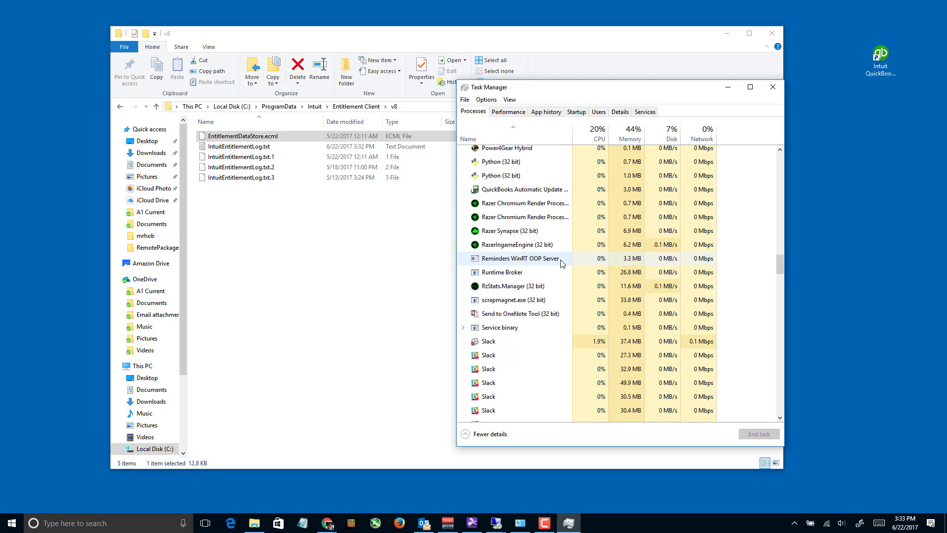
{"action": "left_click", "coordinate": [548, 206]}
{"action": "right_click", "coordinate": [548, 206]}
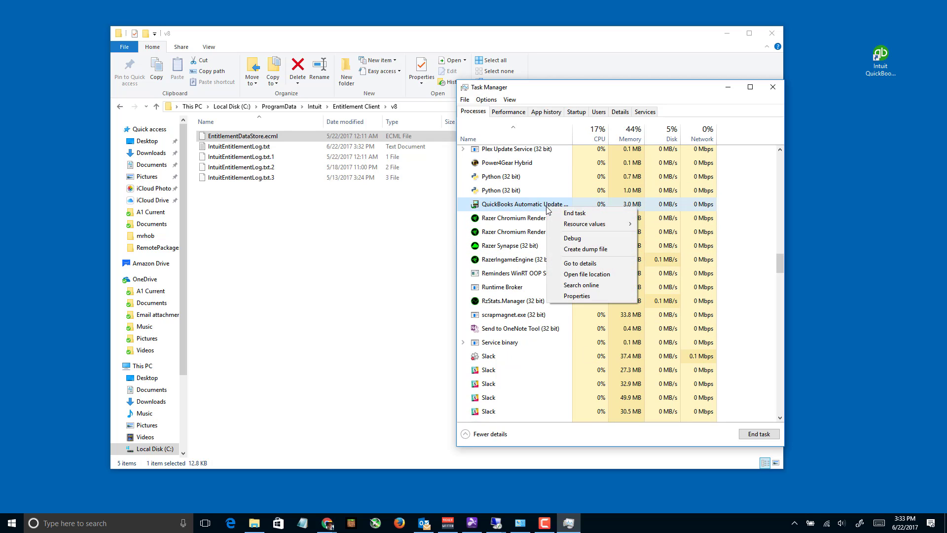
{"action": "left_click", "coordinate": [578, 210]}
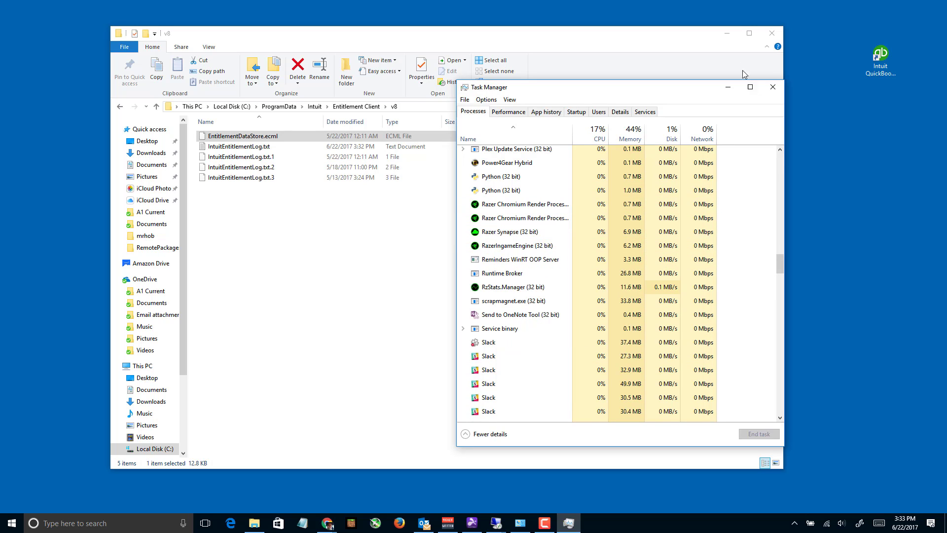
{"action": "left_click", "coordinate": [773, 88]}
Delete EntitlementDataStore.ecml to the Recycle Bin, confirm with Yes, and close the v8 window.
{"action": "left_click", "coordinate": [244, 140]}
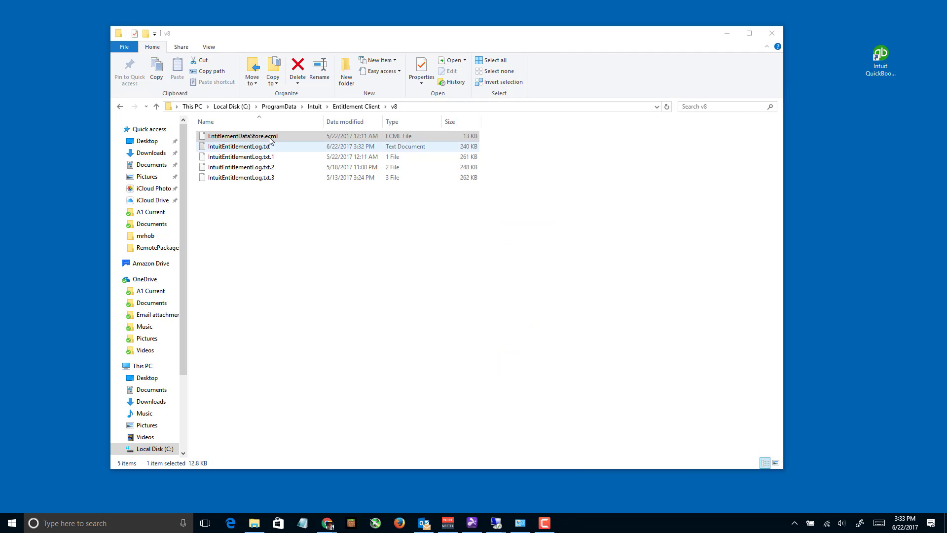
{"action": "right_click", "coordinate": [244, 141]}
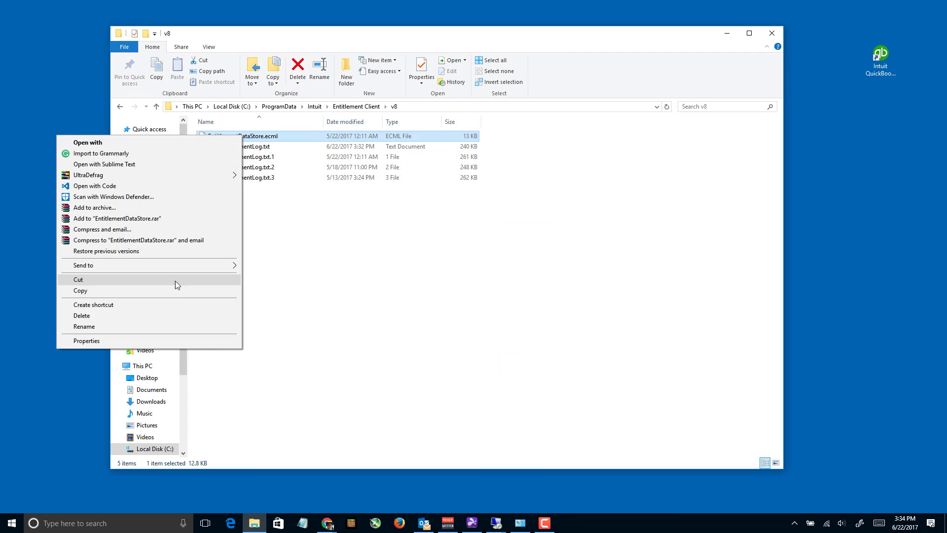
{"action": "left_click", "coordinate": [126, 313]}
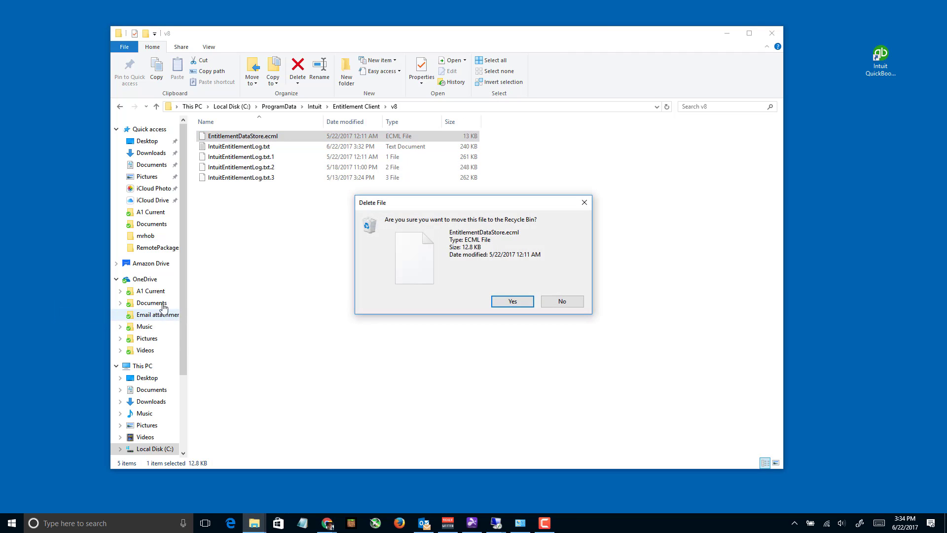
{"action": "left_click", "coordinate": [511, 303]}
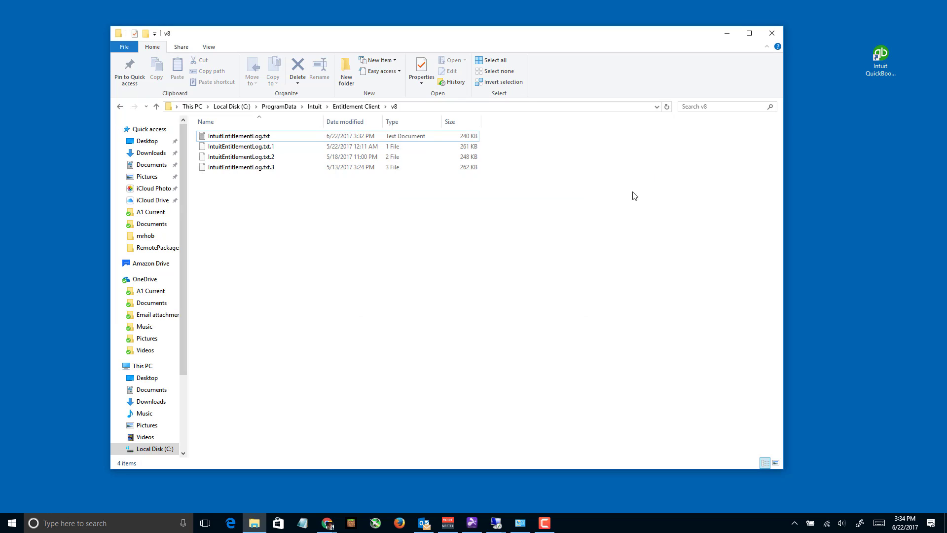
{"action": "left_click", "coordinate": [772, 33]}
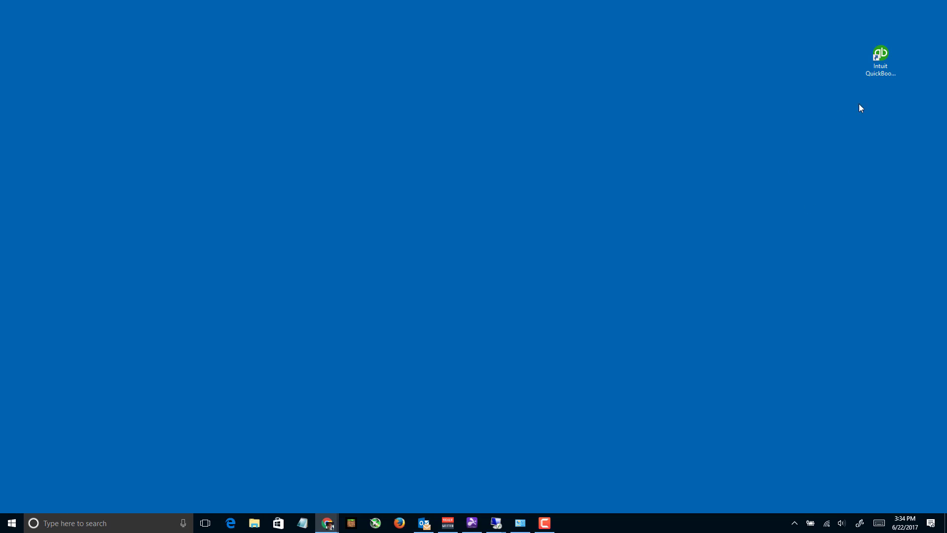
Launch QuickBooks from the Intuit desktop shortcut, opening then minimizing Task Manager while it loads.
{"action": "left_click", "coordinate": [882, 64]}
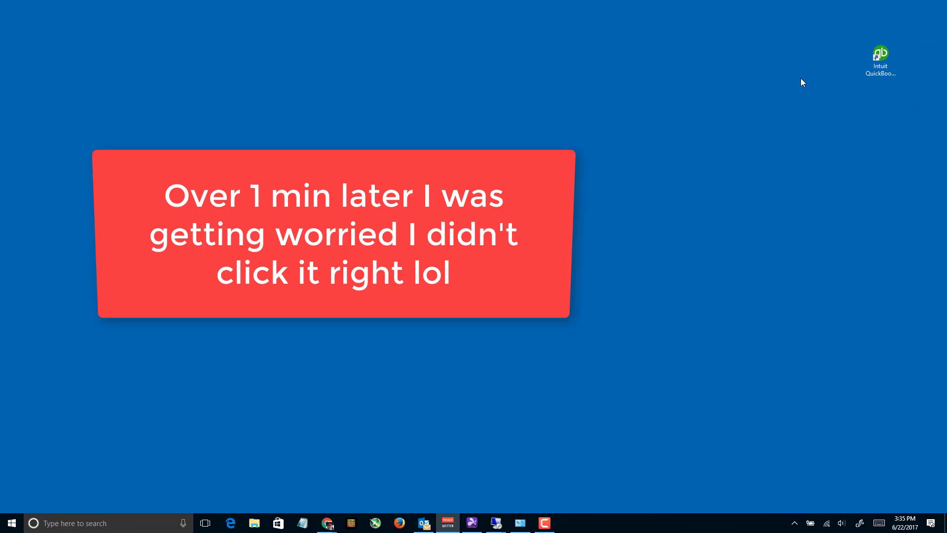
{"action": "right_click", "coordinate": [655, 519]}
{"action": "left_click", "coordinate": [698, 467]}
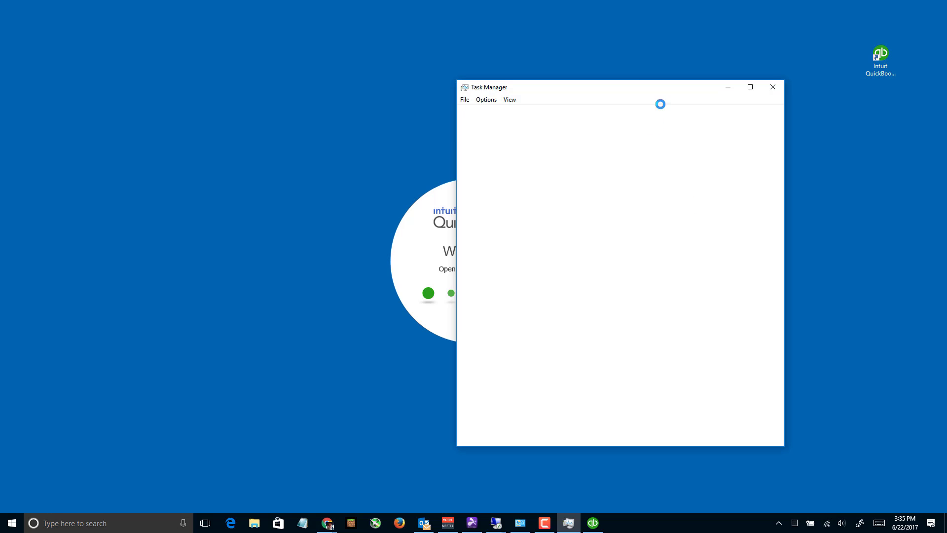
{"action": "left_click", "coordinate": [729, 87]}
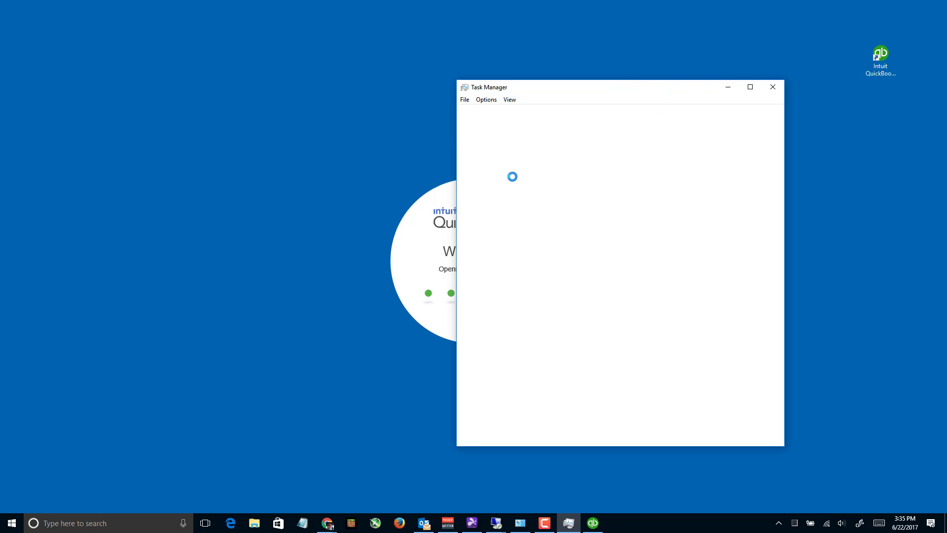